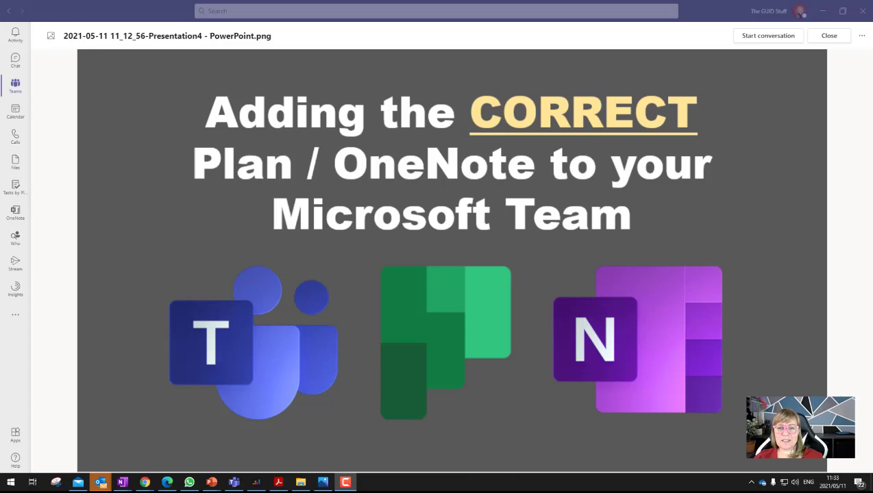
- View the MSTeams.png diagram in Photos, and return to the Process Plant team's General channel in Teams
left_click(320, 485)
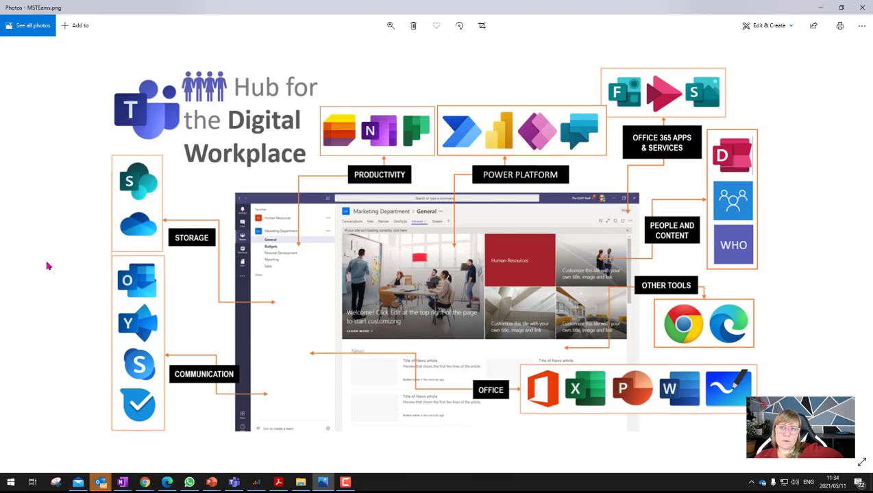
left_click(819, 7)
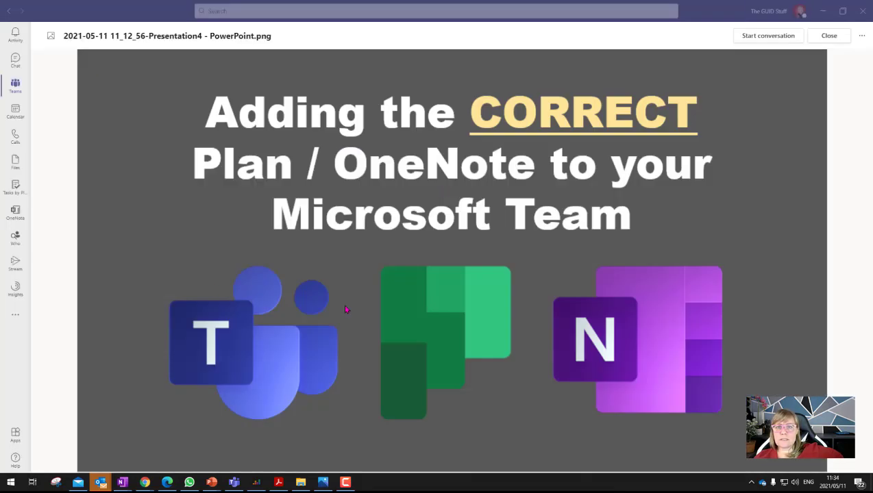
left_click(14, 84)
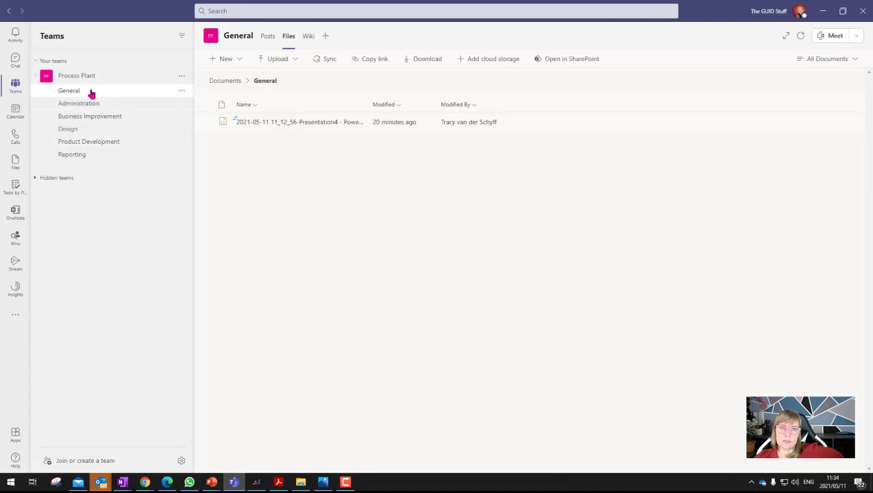
- Add a OneNote tab to the General channel using the default Process Plant Notebook, without posting to the channel
left_click(325, 37)
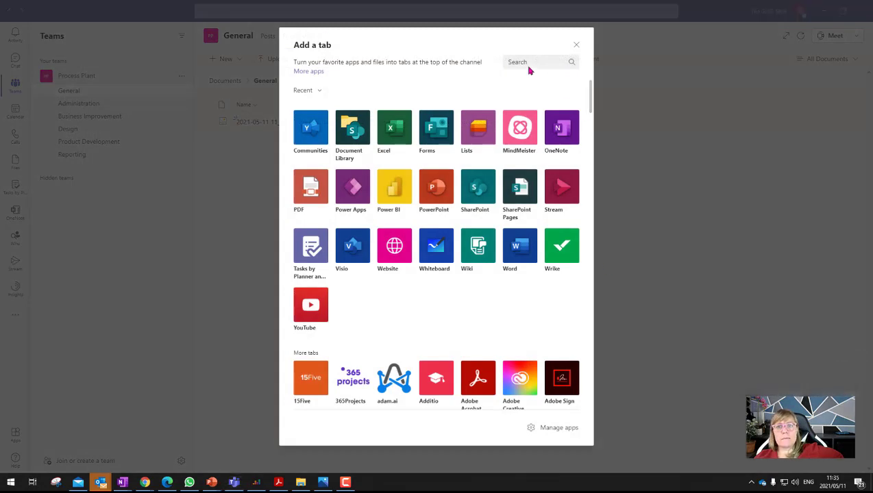
left_click(547, 127)
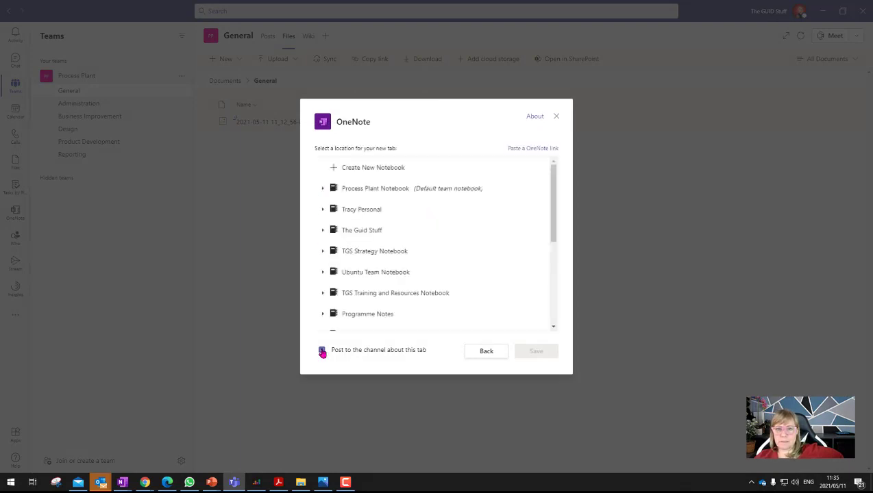
left_click(322, 351)
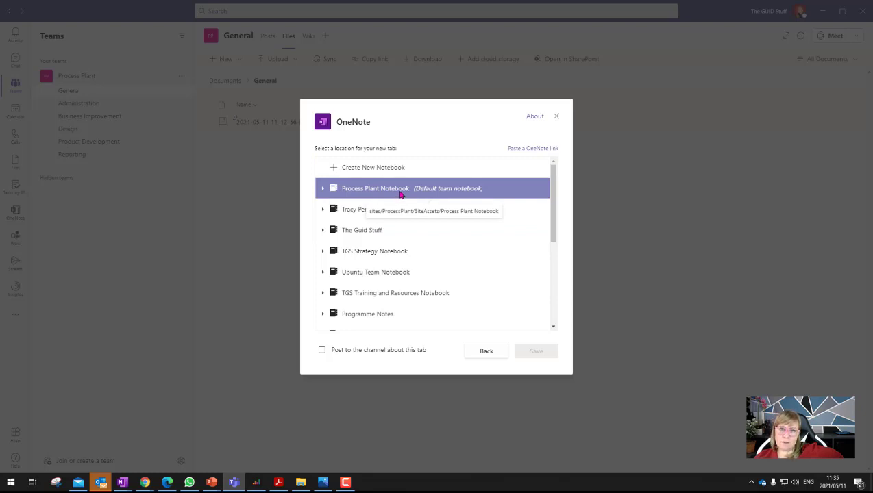
left_click(401, 195)
left_click(536, 351)
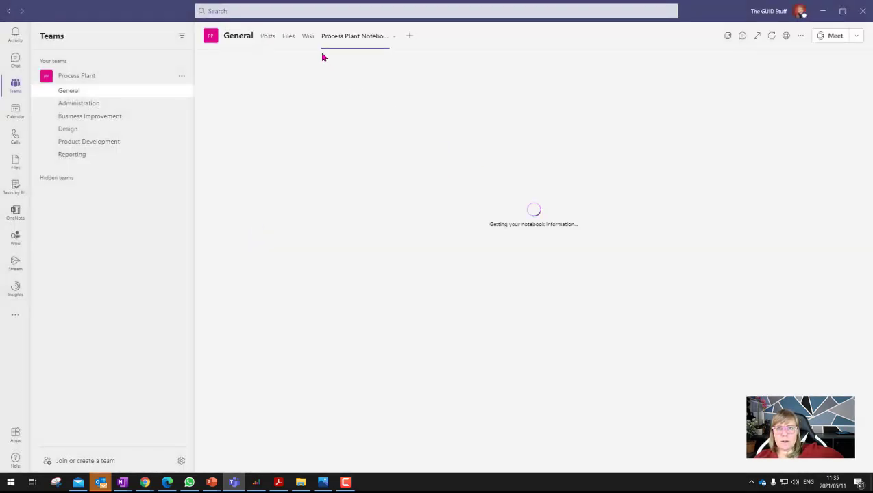
- Inspect the team's default notebook through the Process Plant SharePoint site in the browser, and return to Teams
left_click(287, 38)
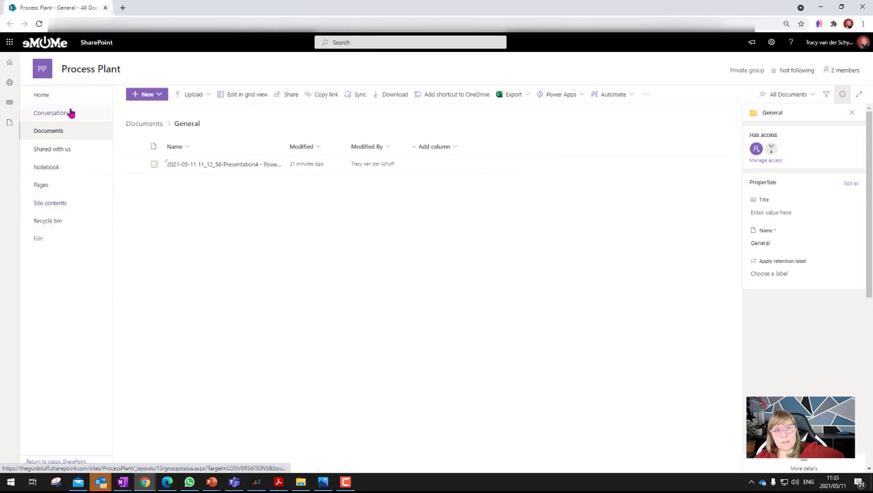
left_click(36, 73)
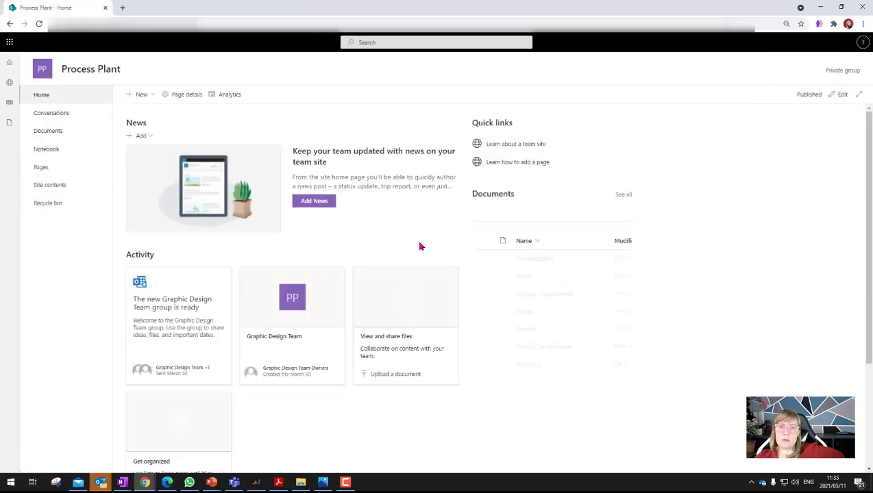
left_click(50, 150)
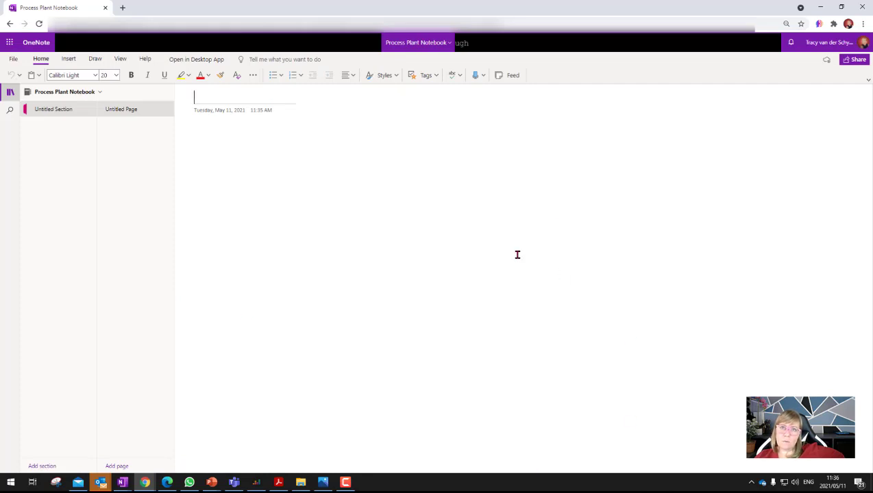
key("alt+Tab")
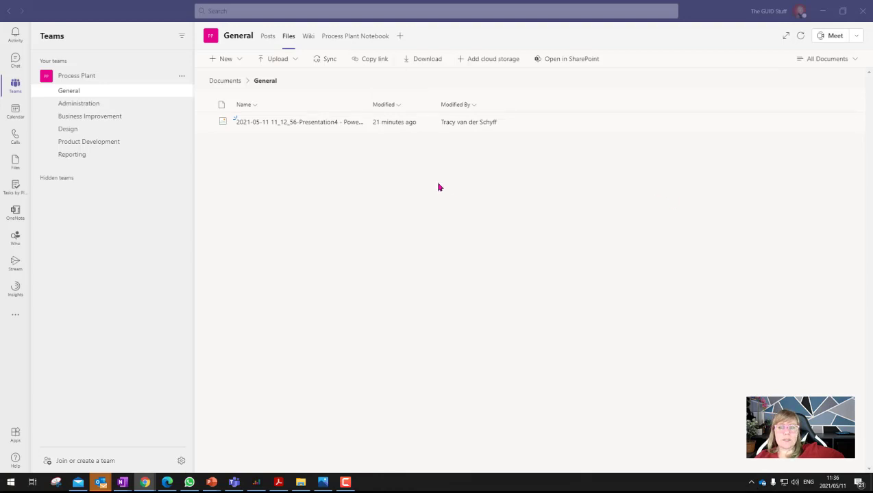
- Rename the General channel's Process Plant Notebook tab to OneNote and open it with the notebook navigation shown
right_click(345, 37)
left_click(341, 65)
type("One")
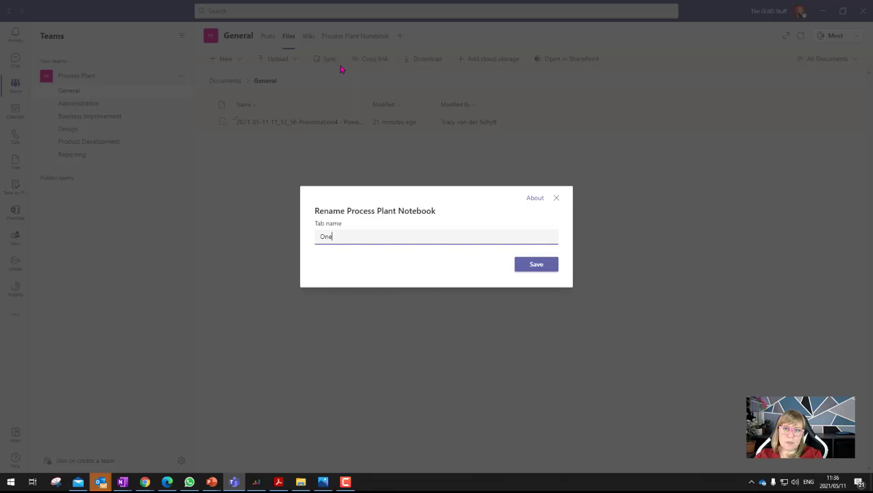
type("Note")
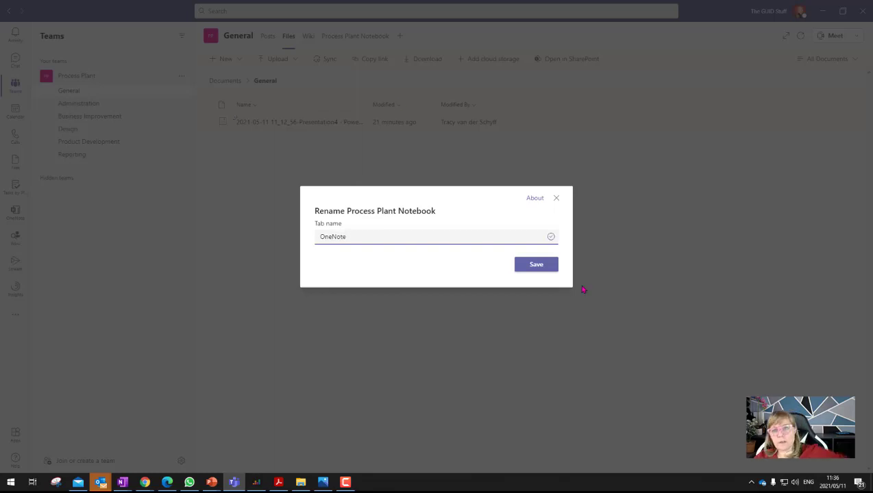
left_click(536, 267)
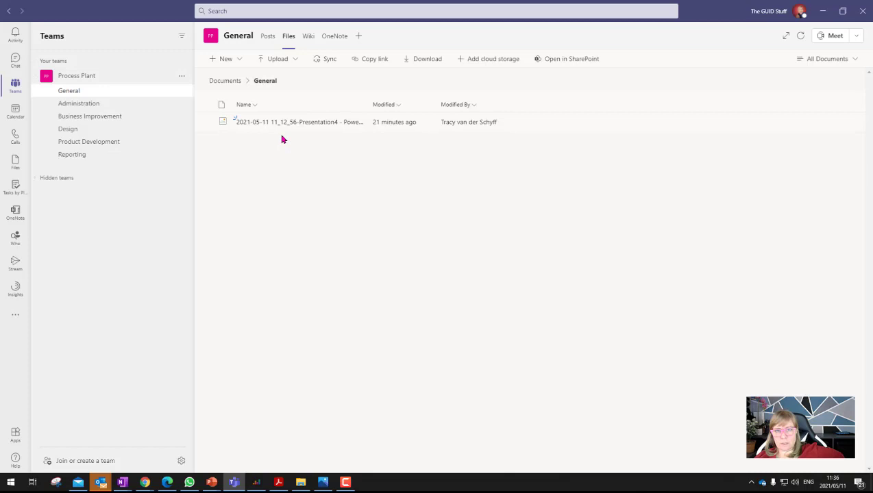
left_click(337, 38)
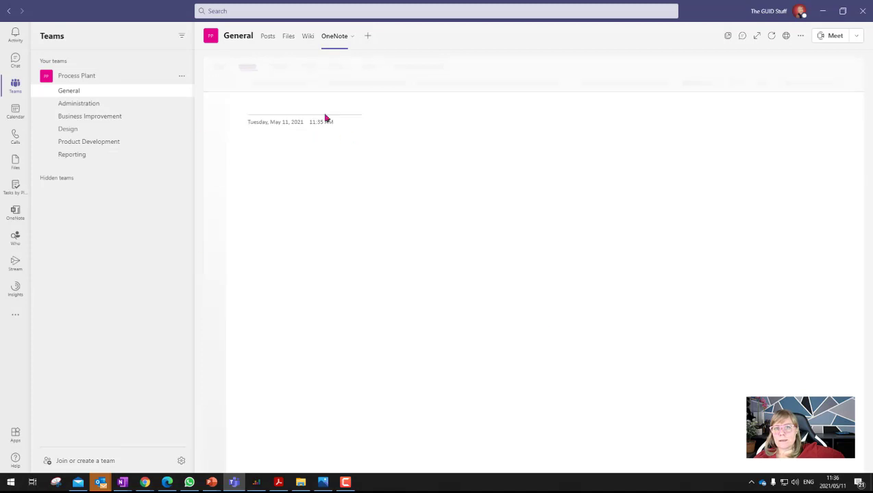
left_click(215, 101)
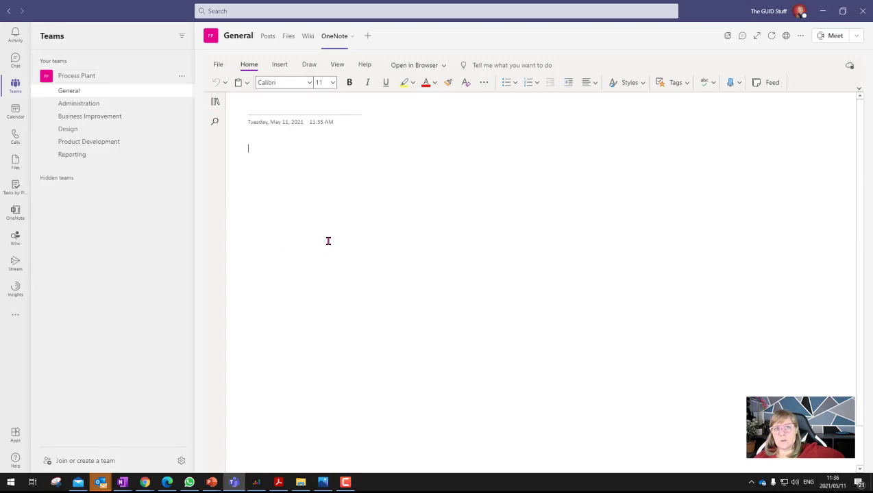
- Add a OneNote tab to the Administration channel using a new Process Plant Notebook section named Administration, without posting to the channel
left_click(102, 109)
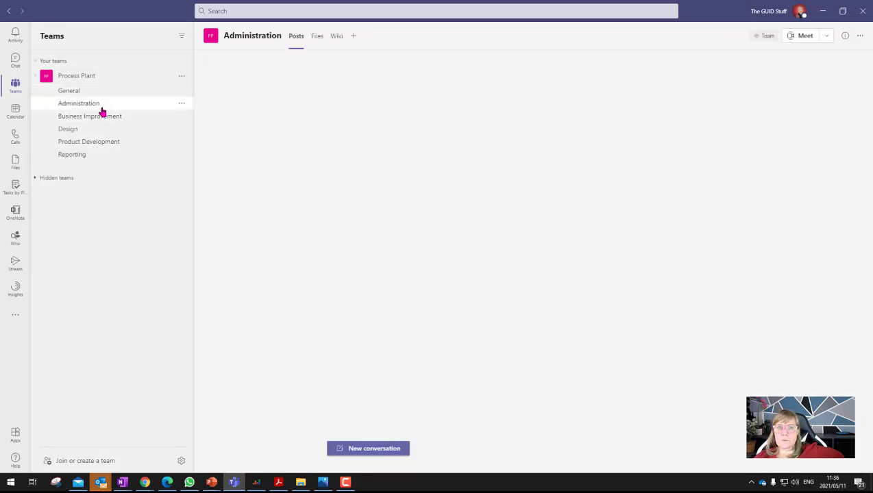
left_click(355, 37)
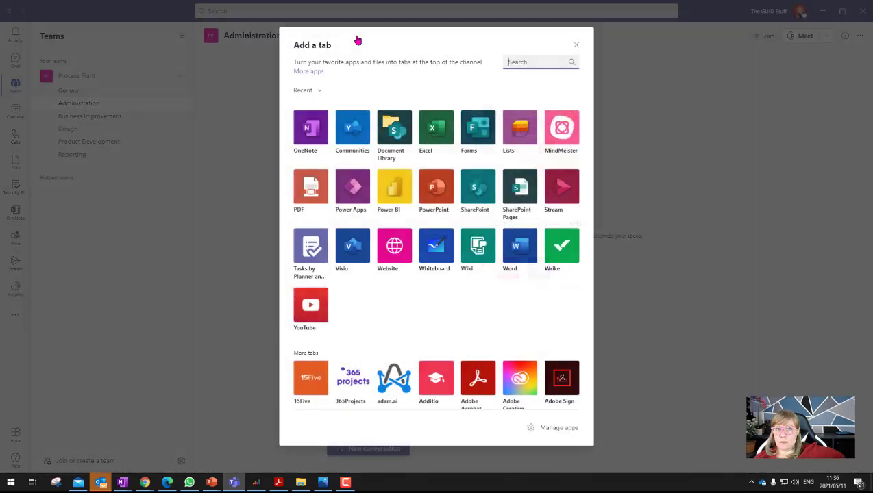
left_click(315, 130)
left_click(315, 217)
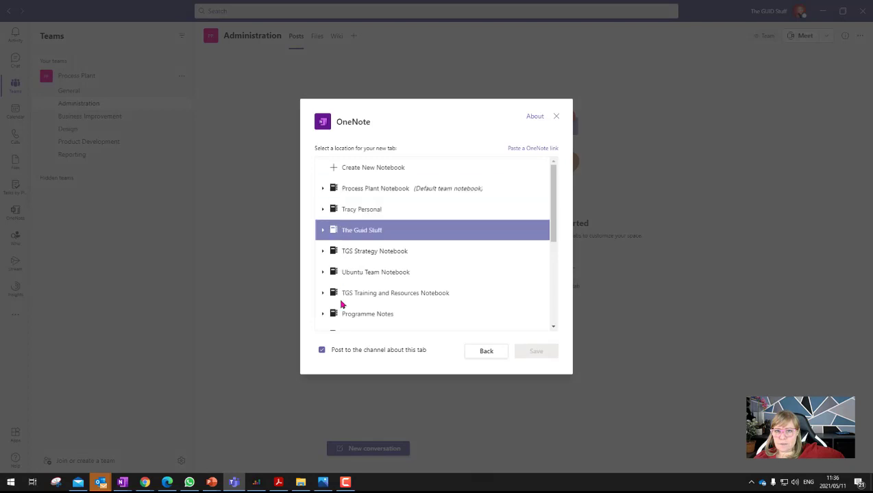
left_click(322, 350)
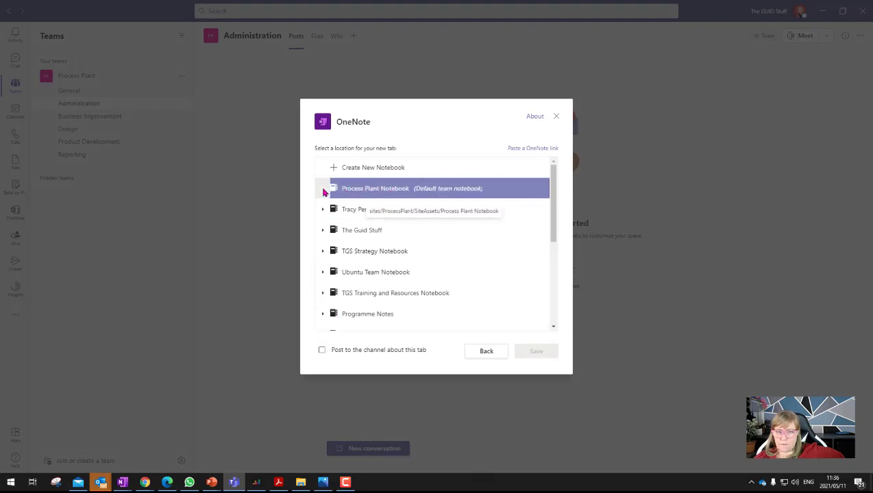
left_click(323, 192)
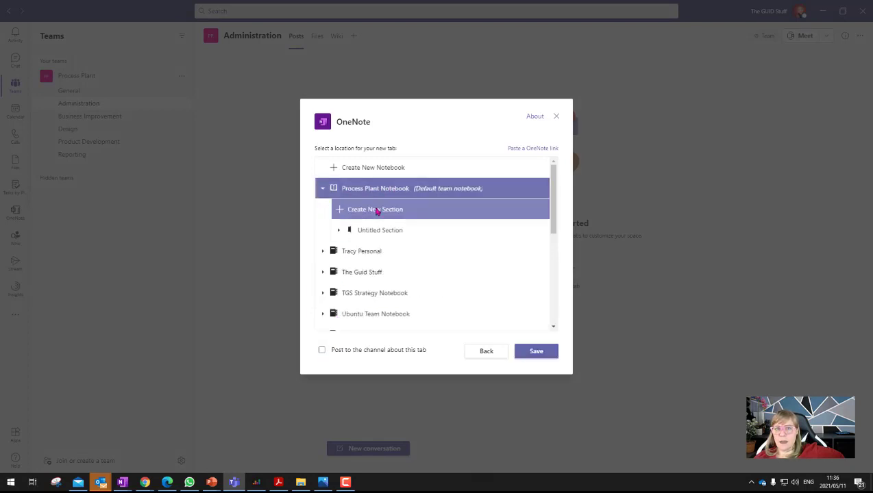
left_click(376, 211)
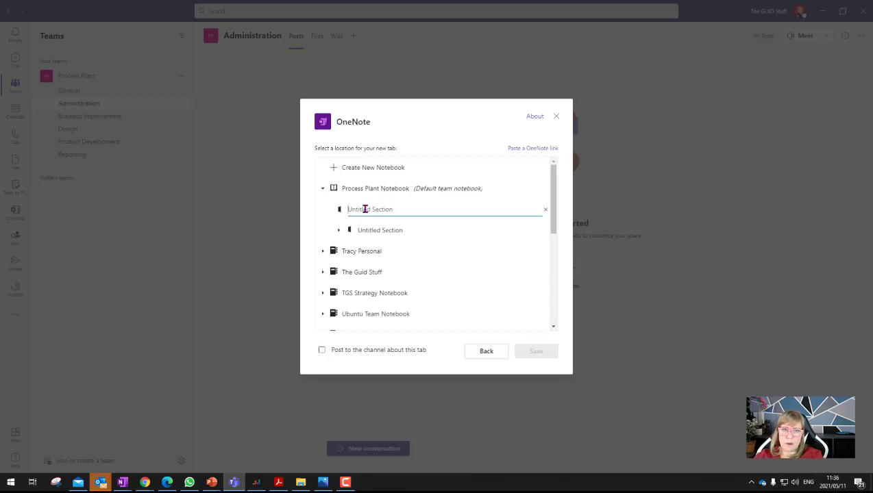
type("Administrat")
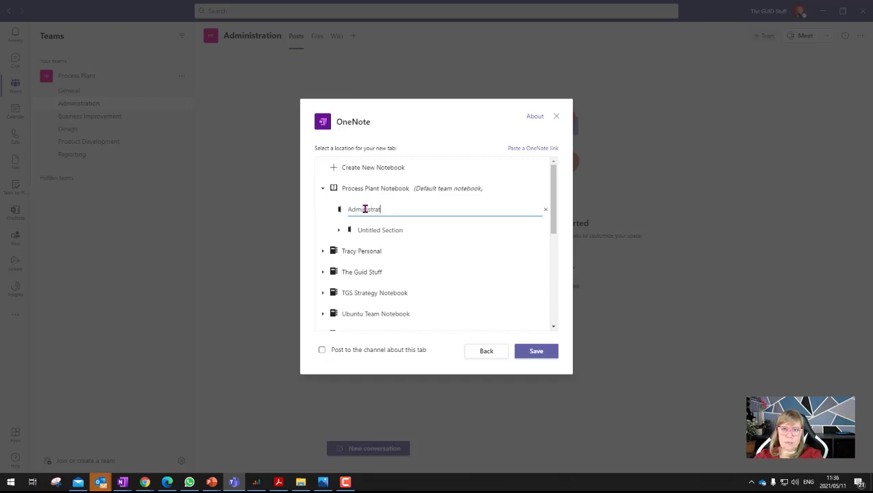
type("ion")
left_click(536, 350)
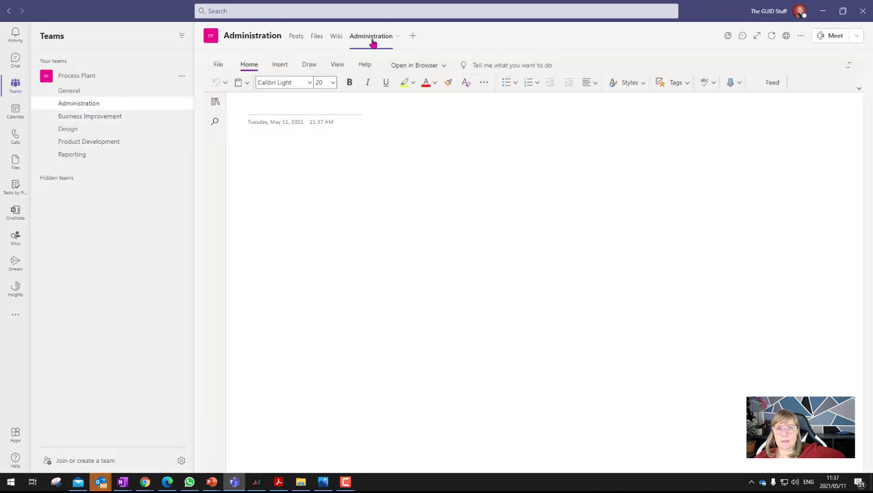
- Rename the Administration channel's notebook tab to OneNote and show its notebook navigation
left_click(371, 39)
left_click(370, 65)
type("ONeNote")
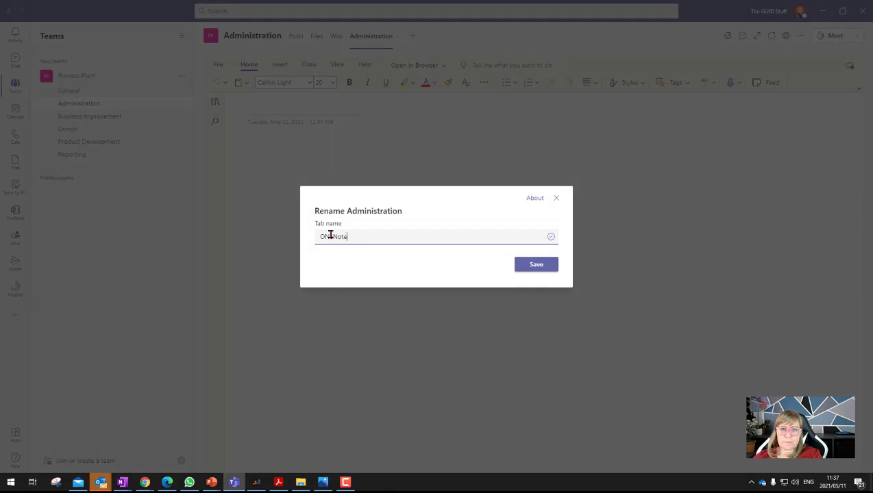
left_click(330, 237)
key("BackSpace")
type("n")
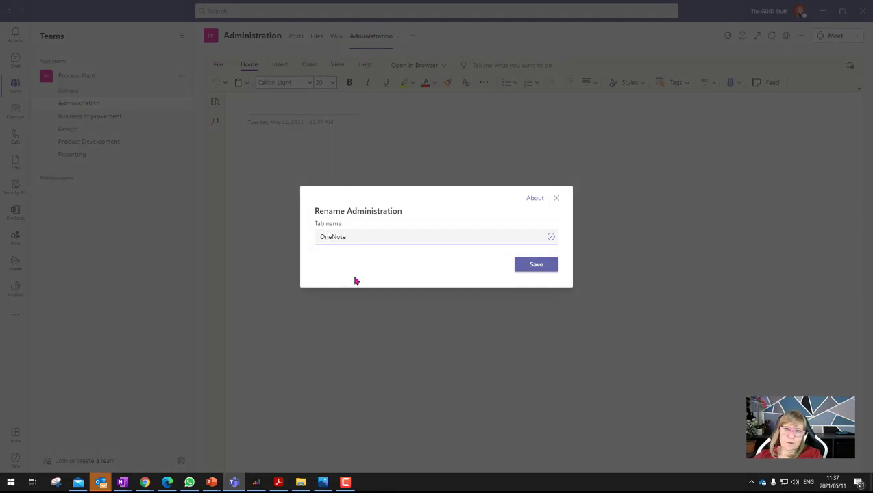
left_click(536, 264)
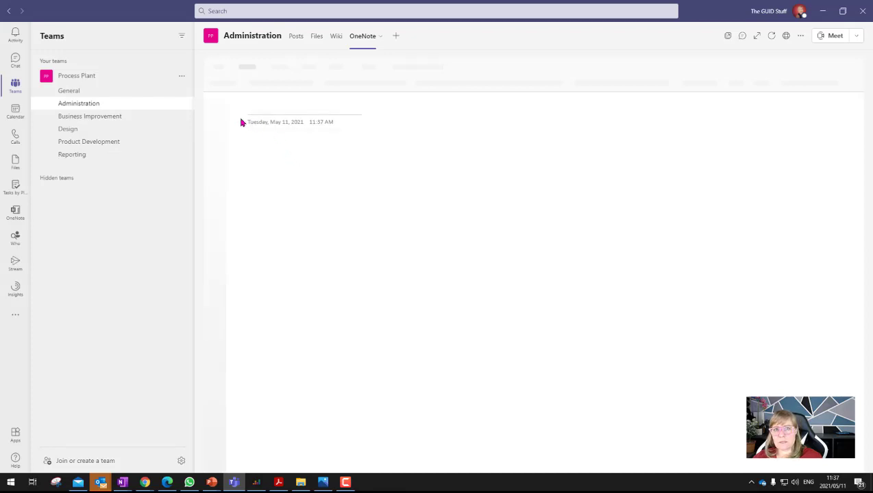
left_click(214, 101)
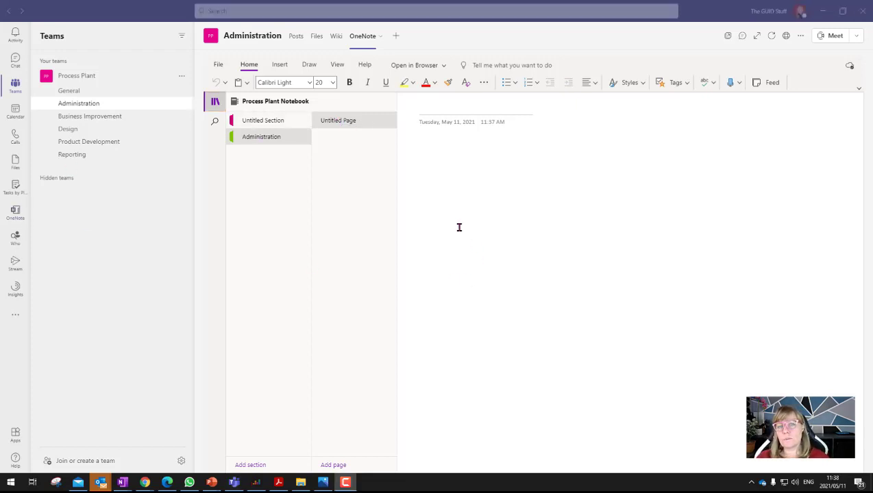
- Open the General channel of the Process Plant team
left_click(120, 95)
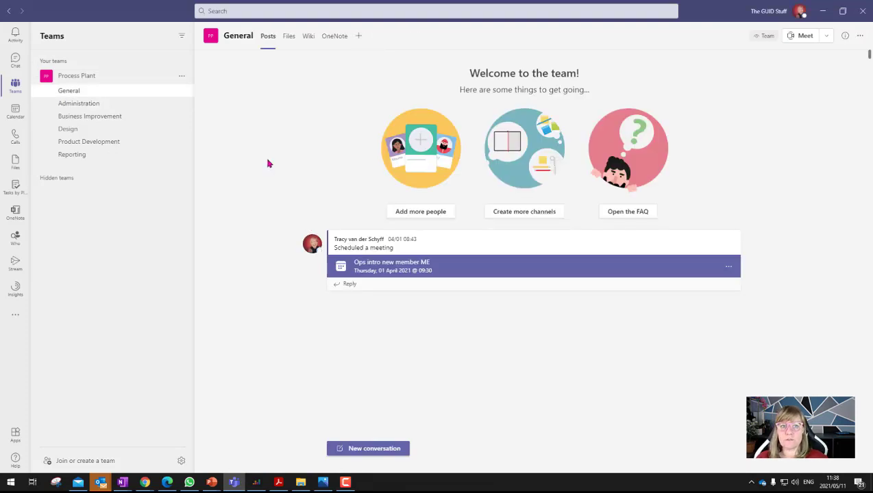
left_click(359, 40)
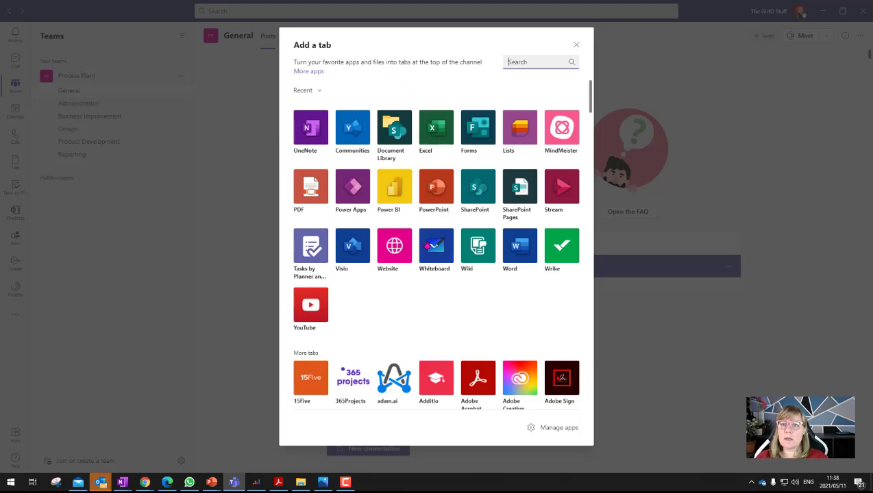
left_click(312, 248)
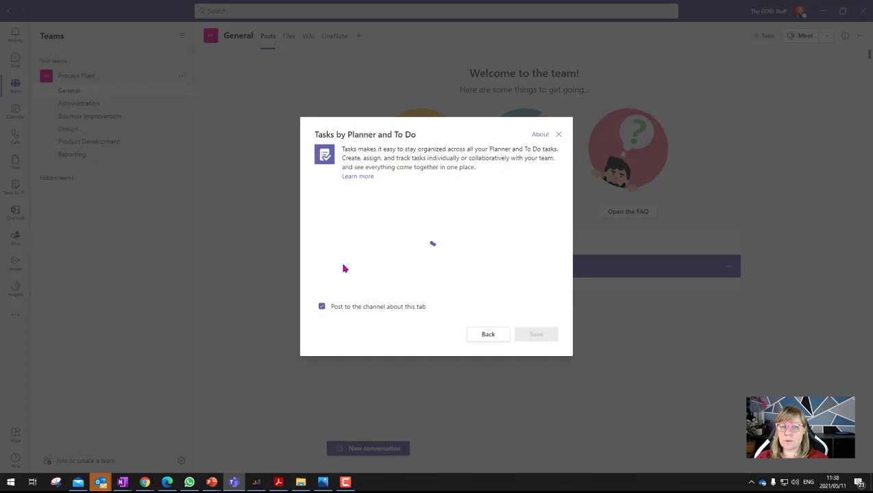
left_click(321, 306)
left_click(339, 223)
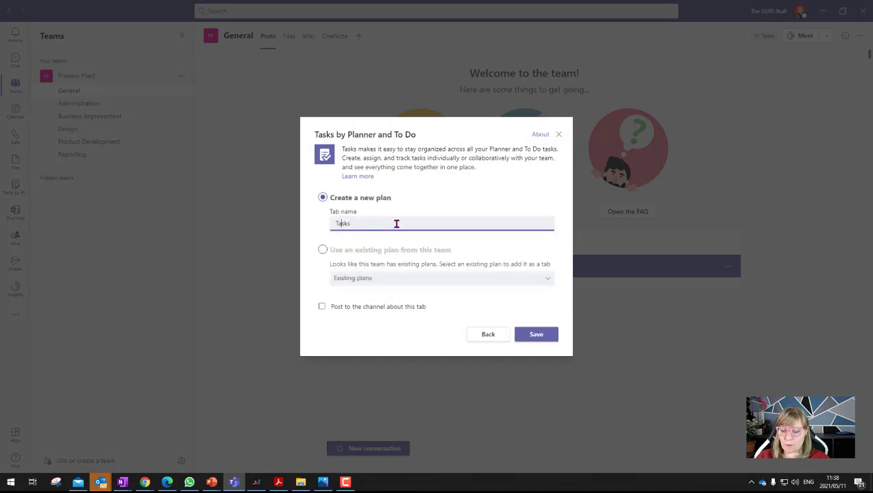
key("BackSpace")
key("BackSpace")
key("BackSpace")
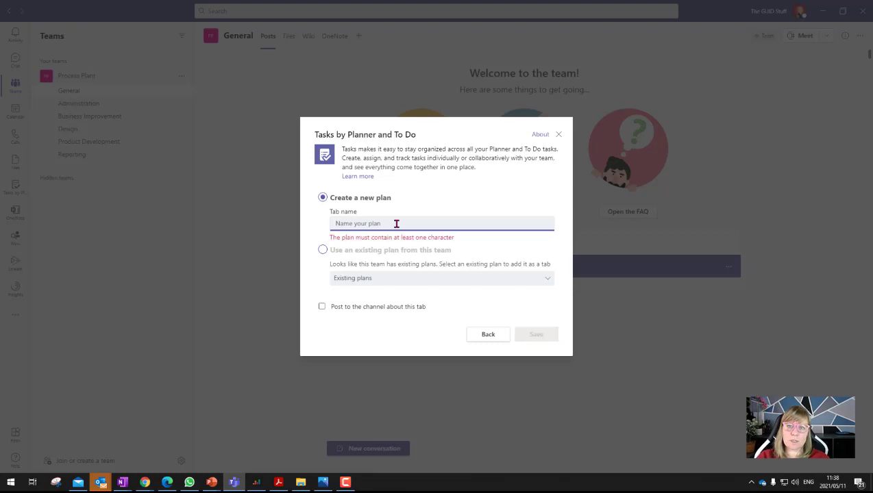
type("Planner")
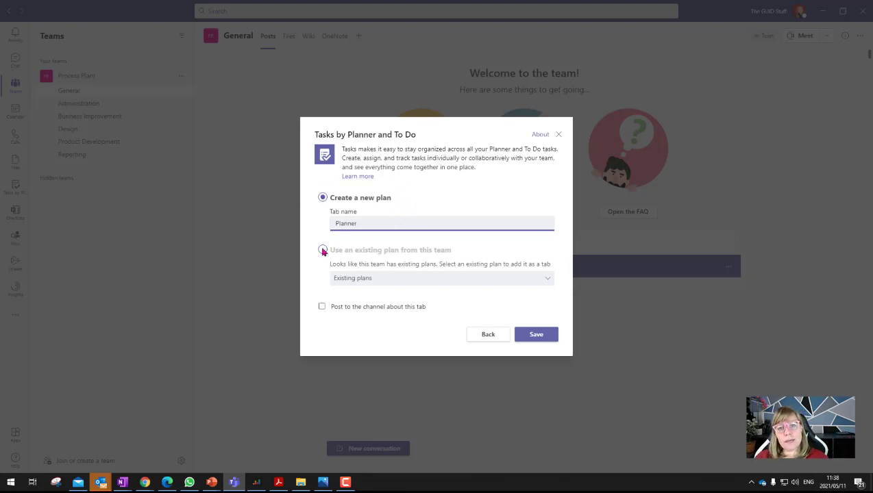
double_click(349, 224)
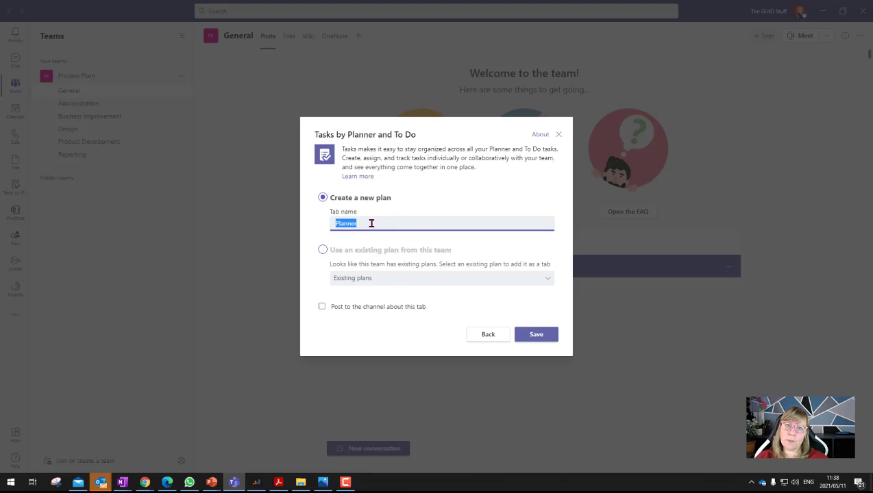
left_click(558, 134)
- Switch to Planner in the browser and start a new plan named Process Plant
mouse_move(146, 480)
left_click(149, 454)
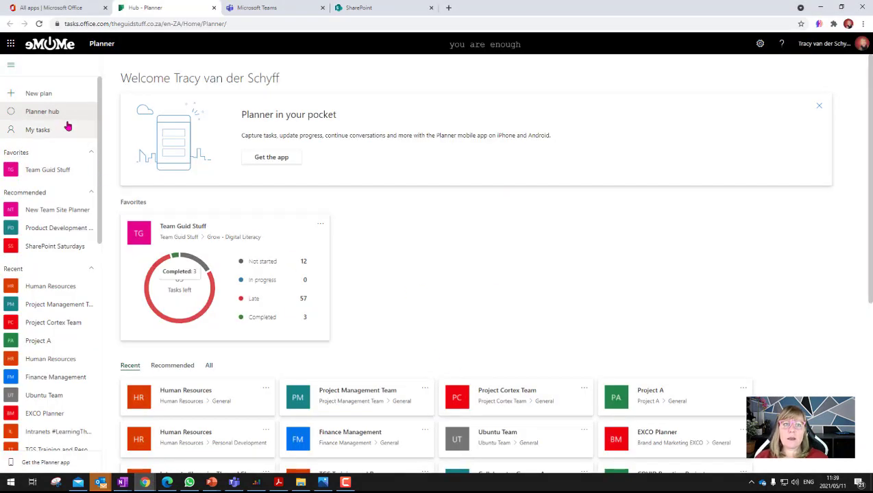
left_click(38, 94)
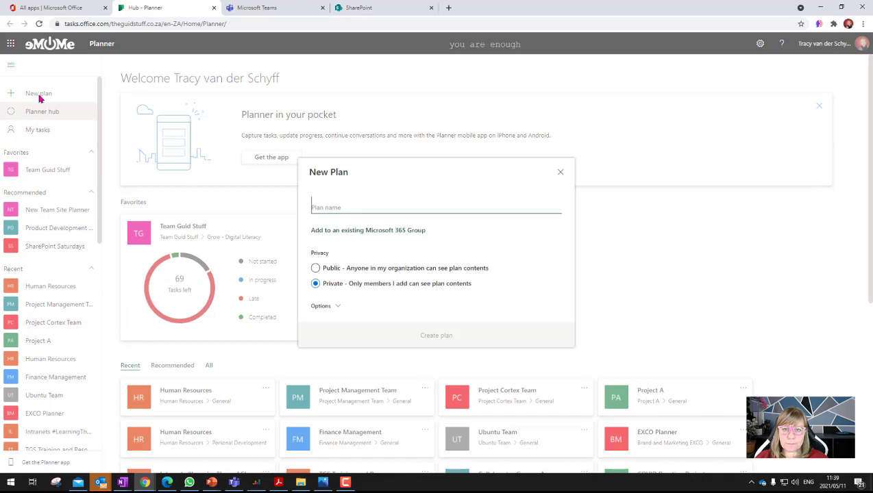
left_click(234, 482)
left_click(234, 483)
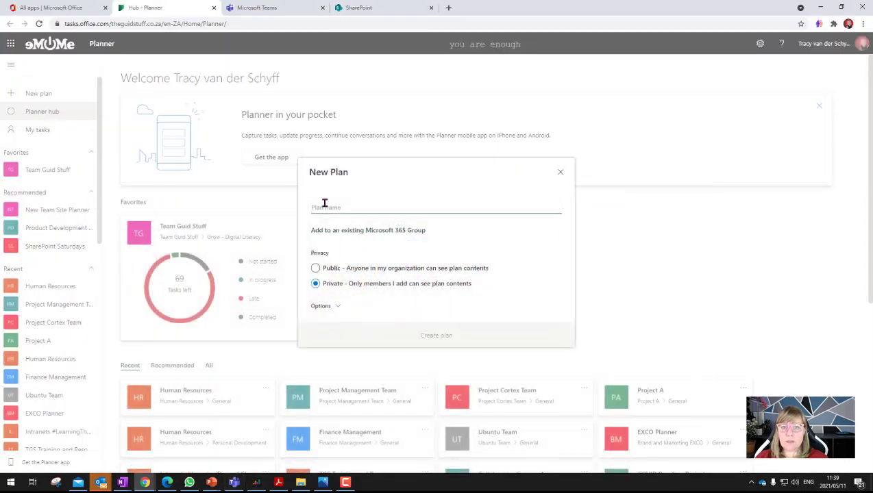
left_click(560, 172)
left_click(37, 96)
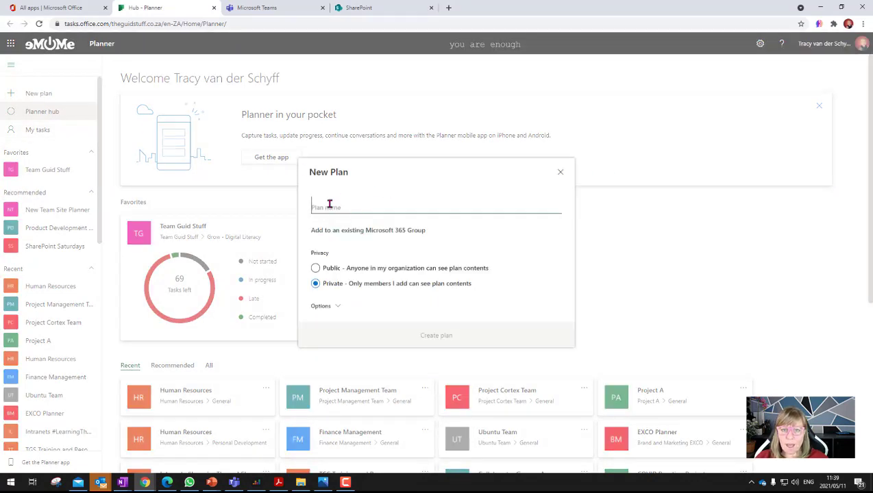
type("Process ")
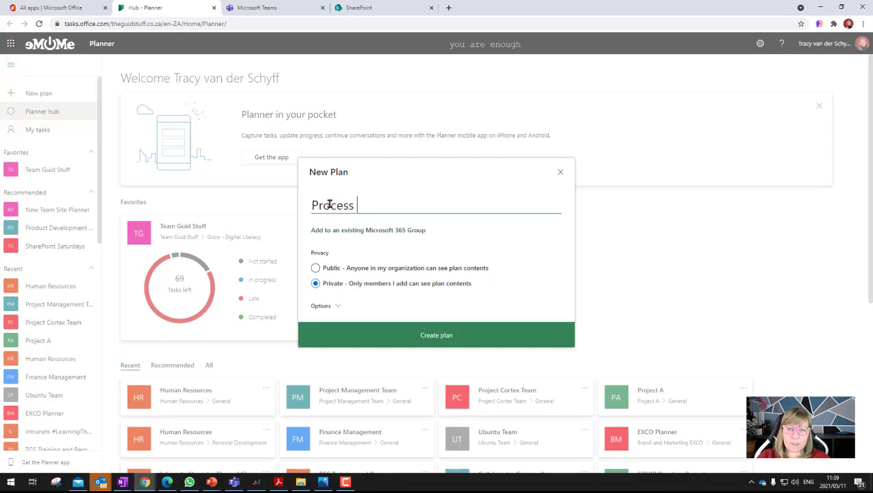
type("Plant")
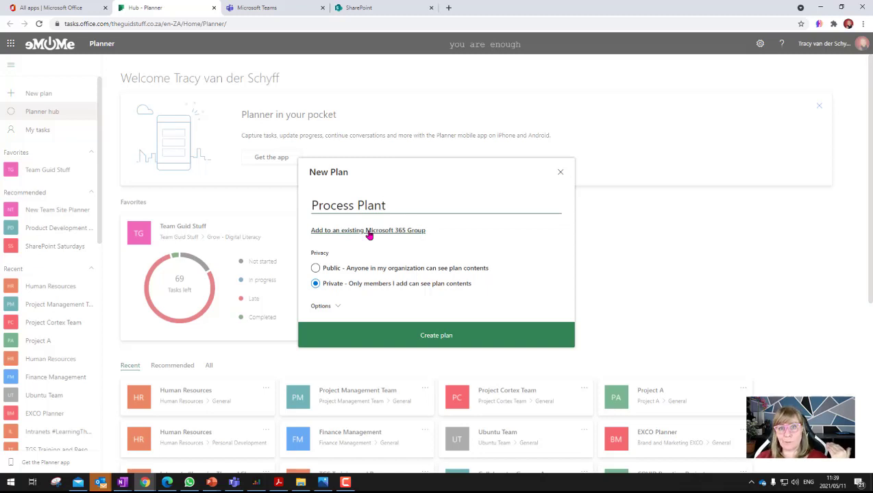
- Assign the new plan to the existing Process Plant Microsoft 365 group and create it
left_click(334, 232)
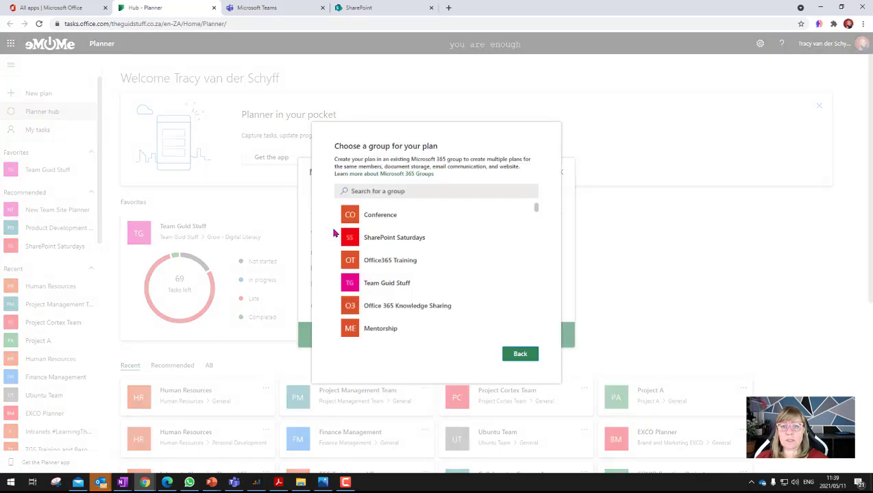
scroll(394, 267, "down", 10)
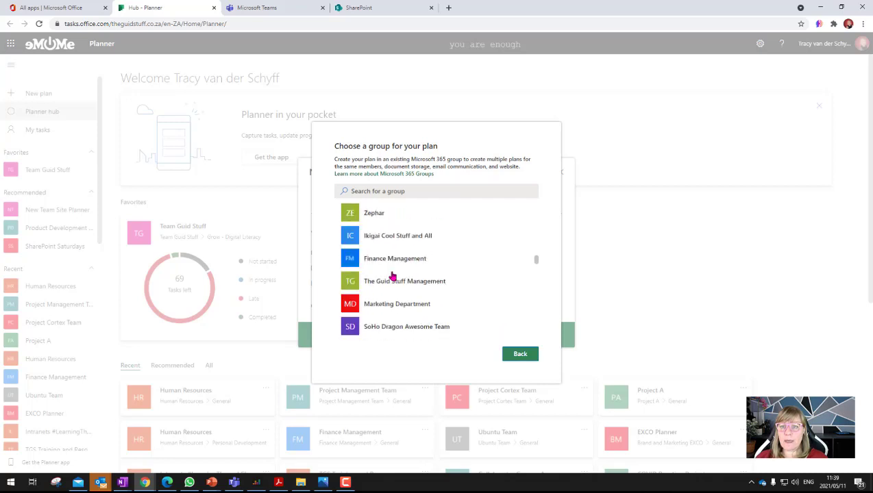
scroll(392, 275, "down", 15)
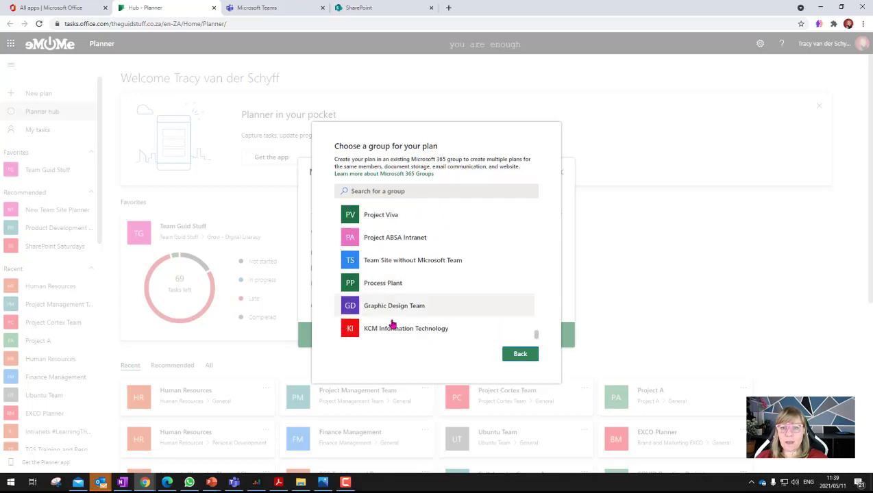
left_click(383, 286)
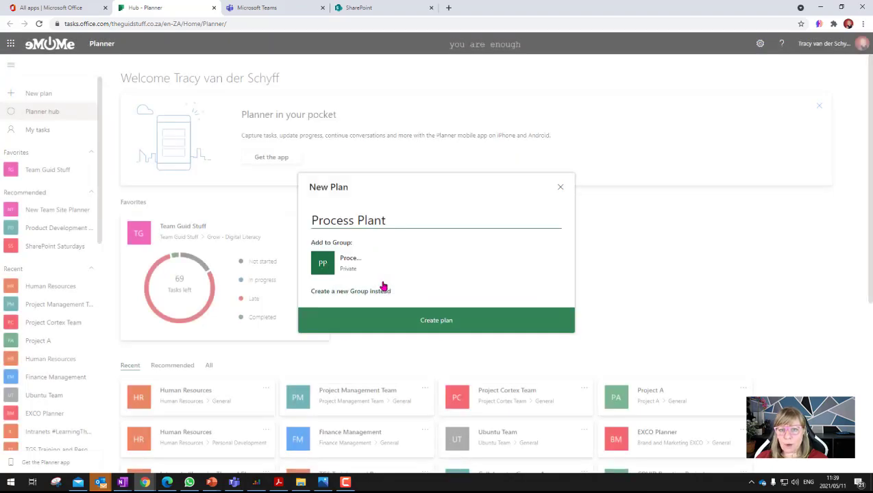
left_click(234, 483)
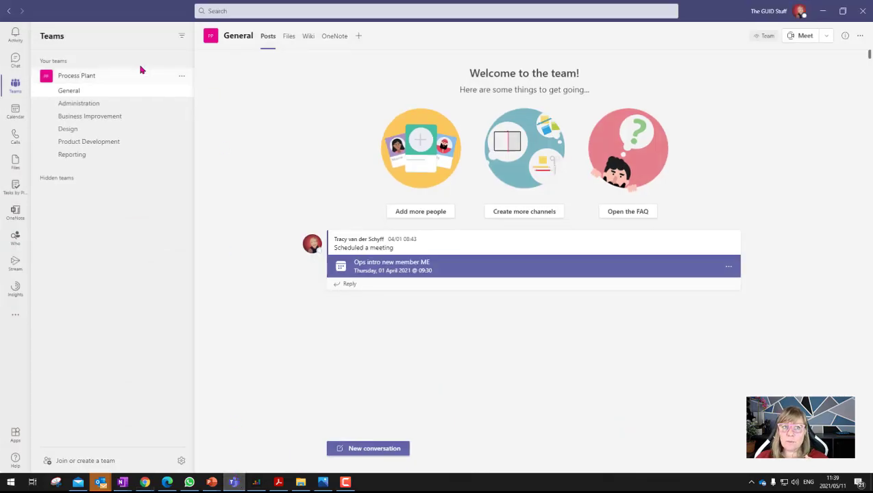
left_click(822, 11)
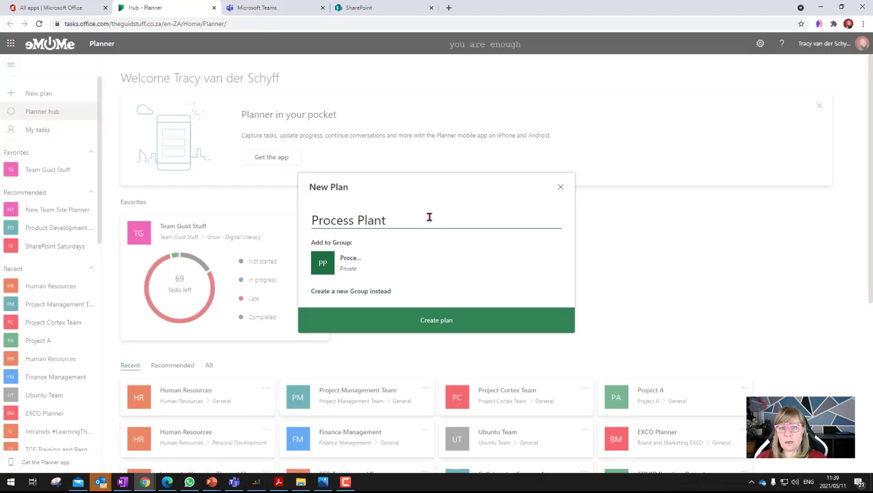
left_click(439, 320)
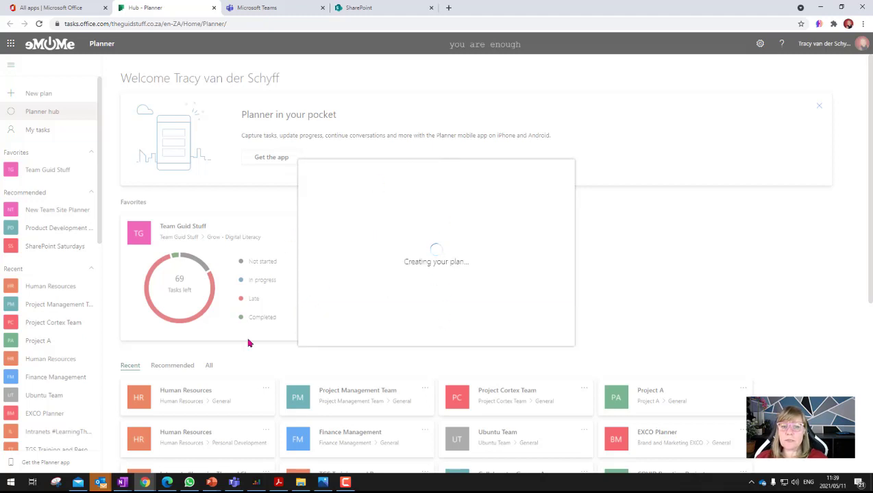
- Switch back to Teams and add a Tasks by Planner and To Do tab to General for the existing Process Plant plan, without a channel post
mouse_move(234, 482)
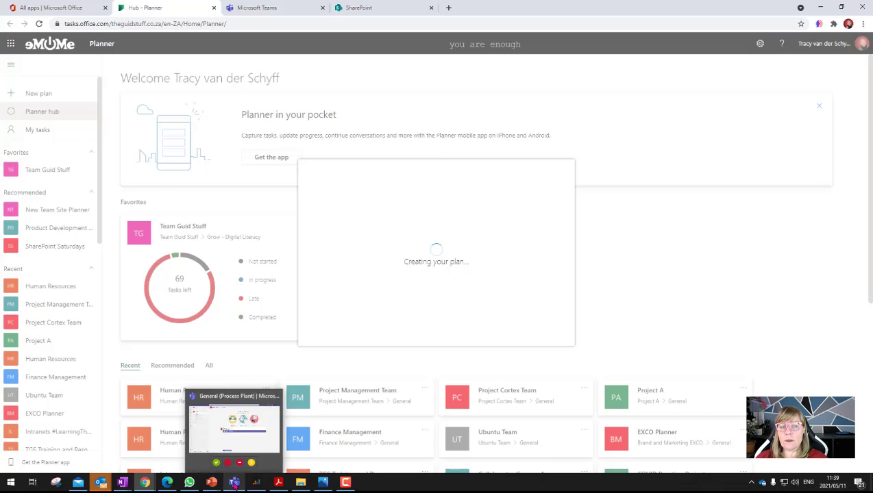
left_click(244, 434)
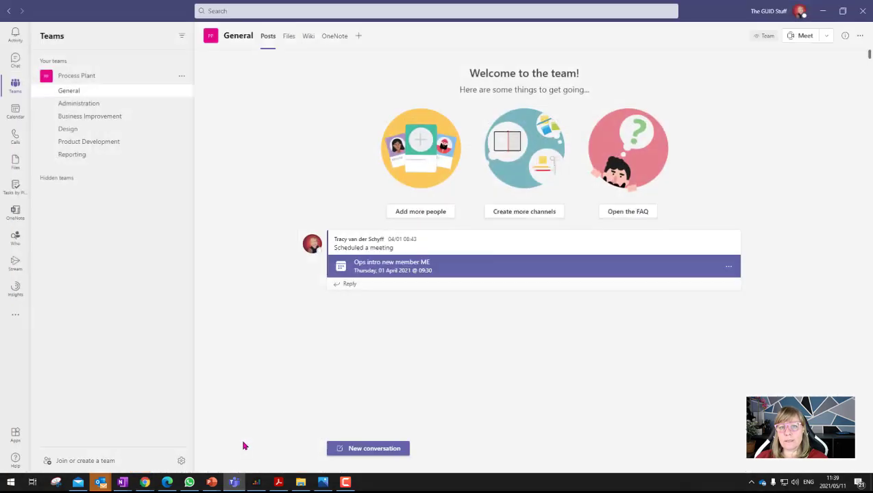
left_click(359, 38)
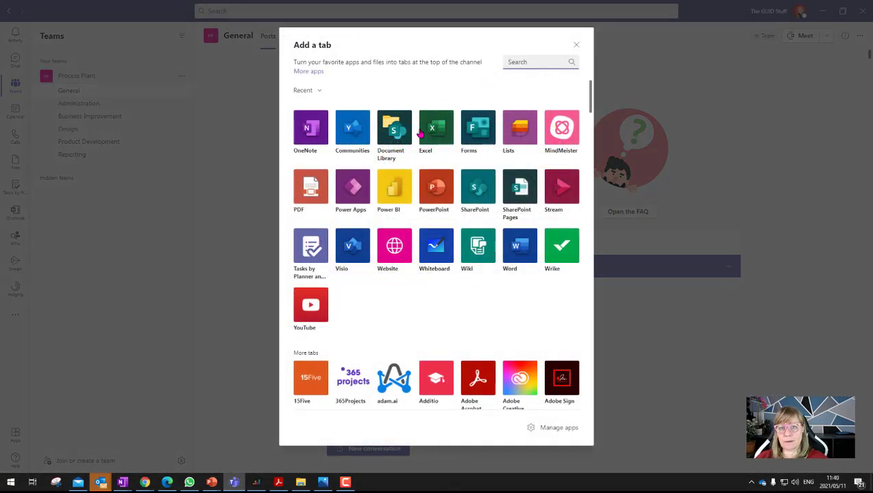
left_click(313, 245)
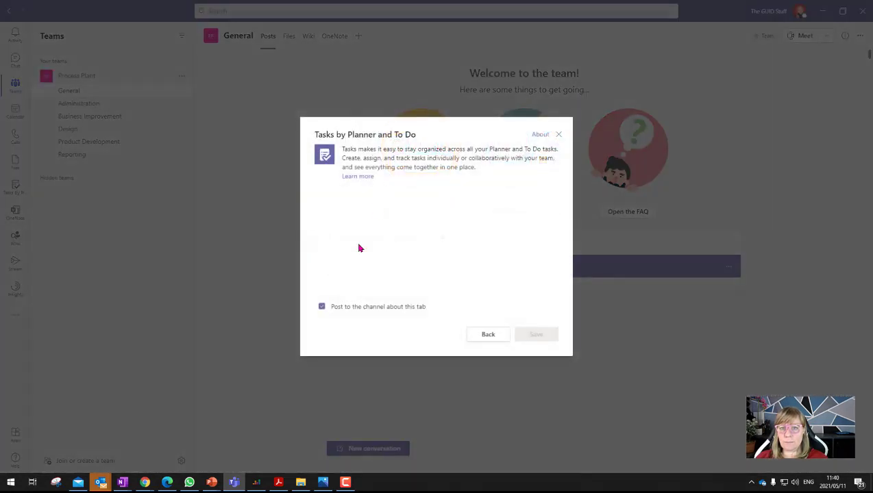
left_click(322, 306)
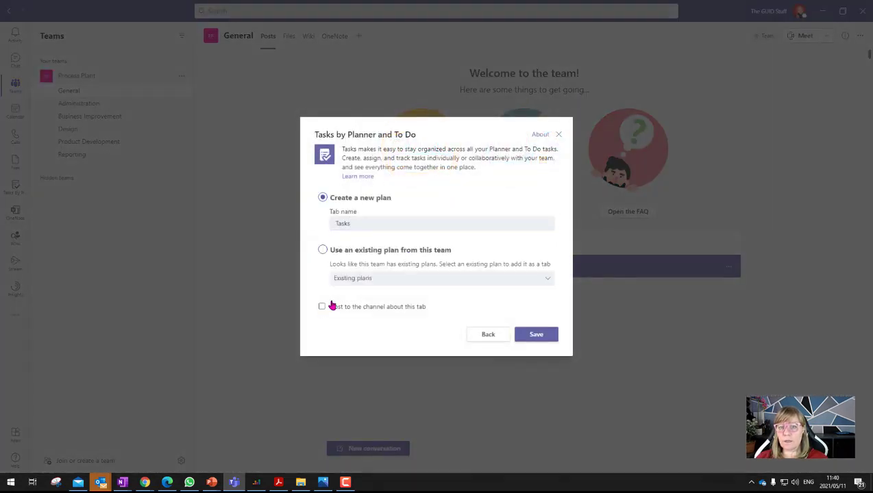
left_click(322, 250)
left_click(376, 279)
left_click(430, 207)
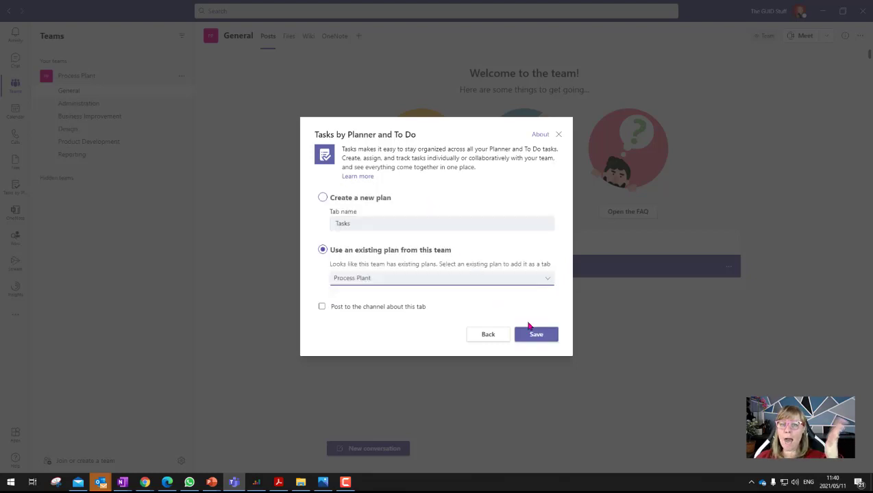
left_click(534, 334)
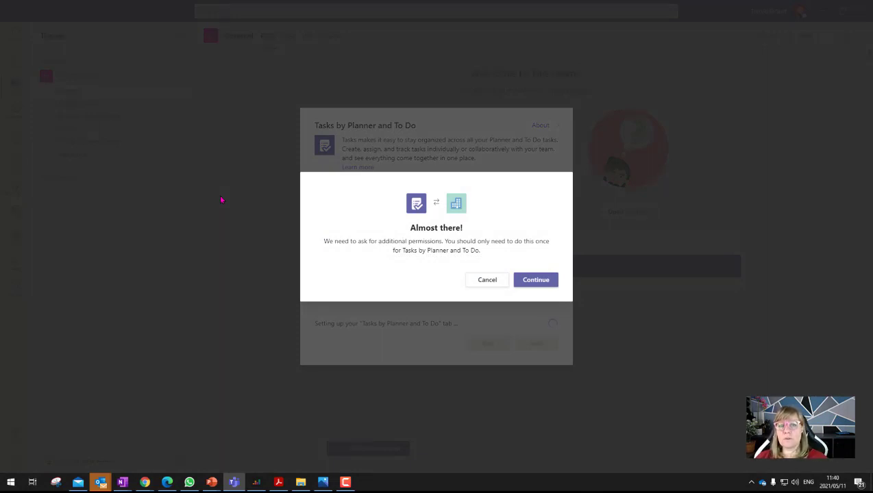
left_click(539, 279)
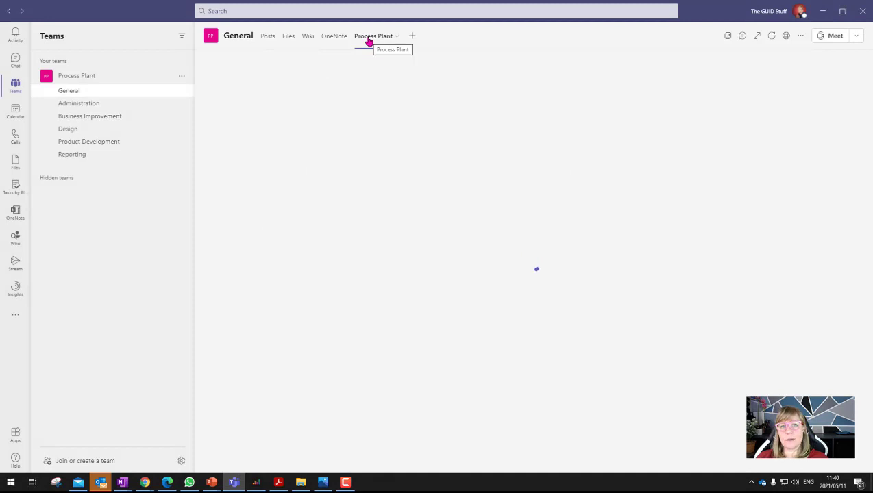
- Rename the General channel's Process Plant plan tab to Planner
left_click(369, 40)
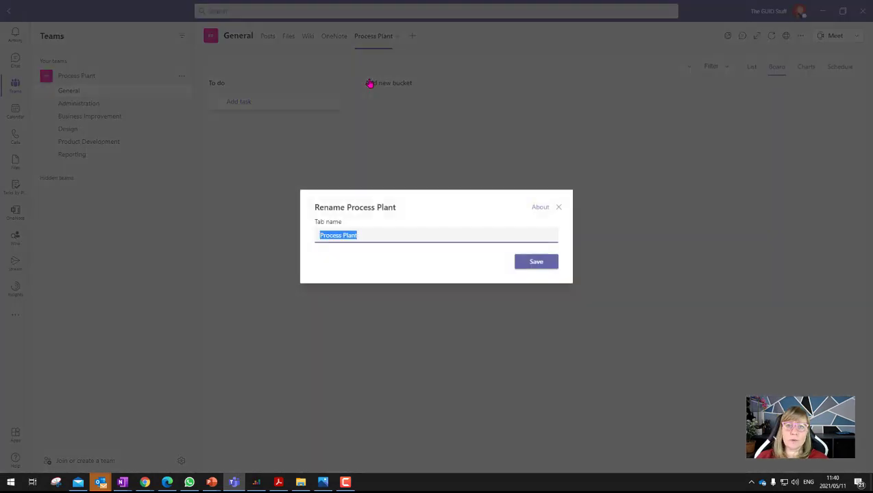
type("Planner")
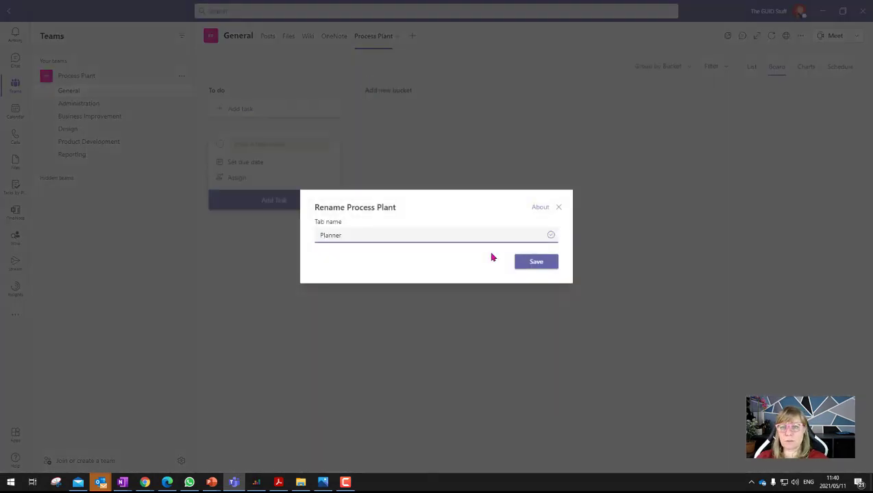
left_click(521, 261)
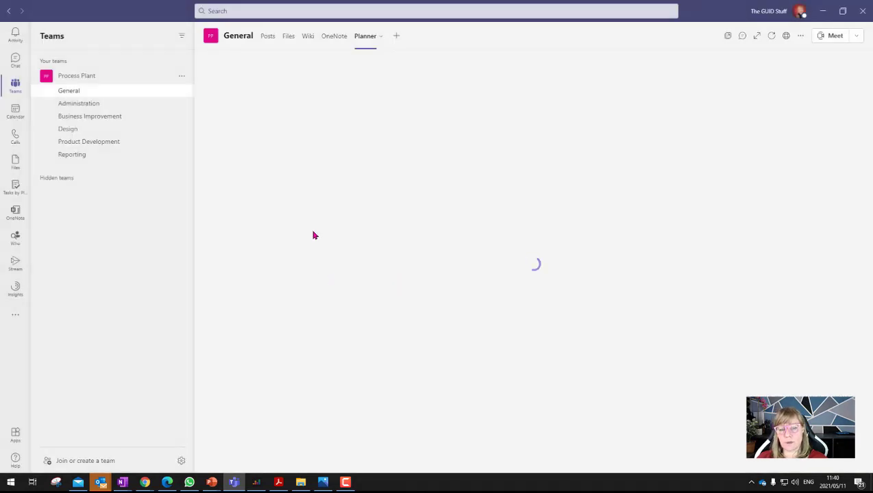
left_click(326, 112)
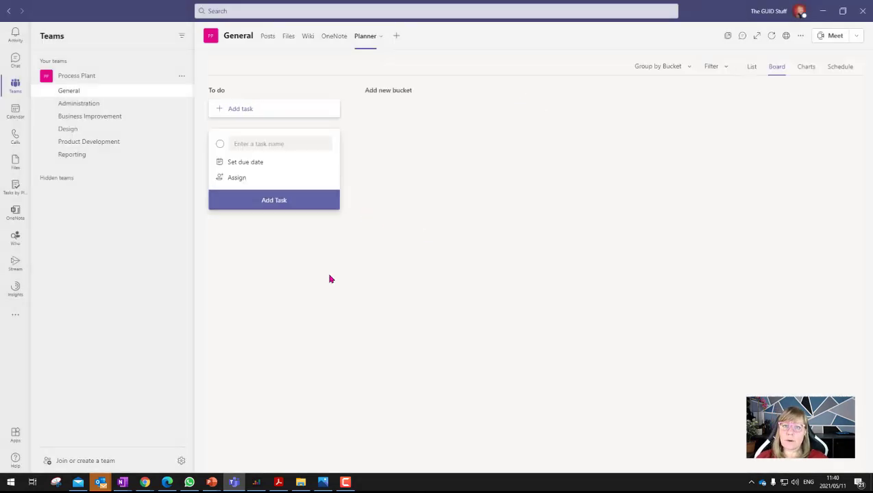